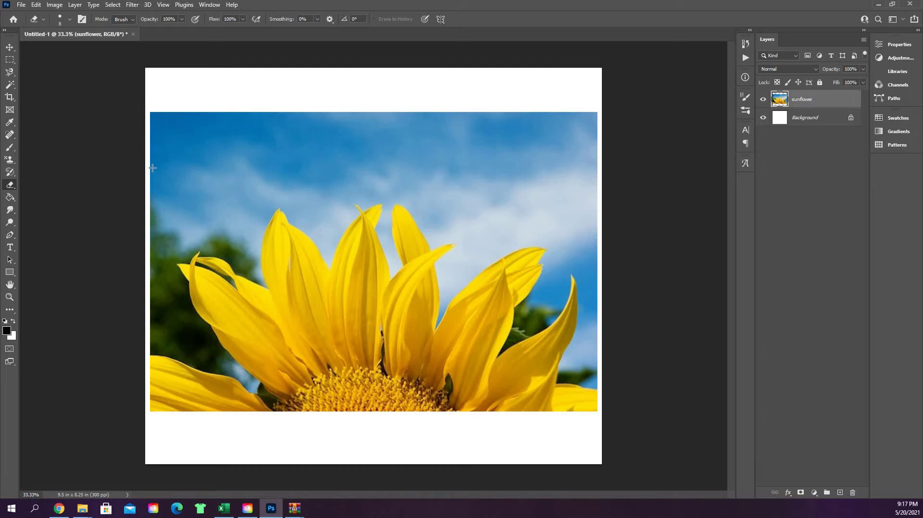
- Try erasing a strip of sky along the photo's upper edge with the eraser at 75 px, and undo the stroke
{"action": "left_click", "coordinate": [71, 19]}
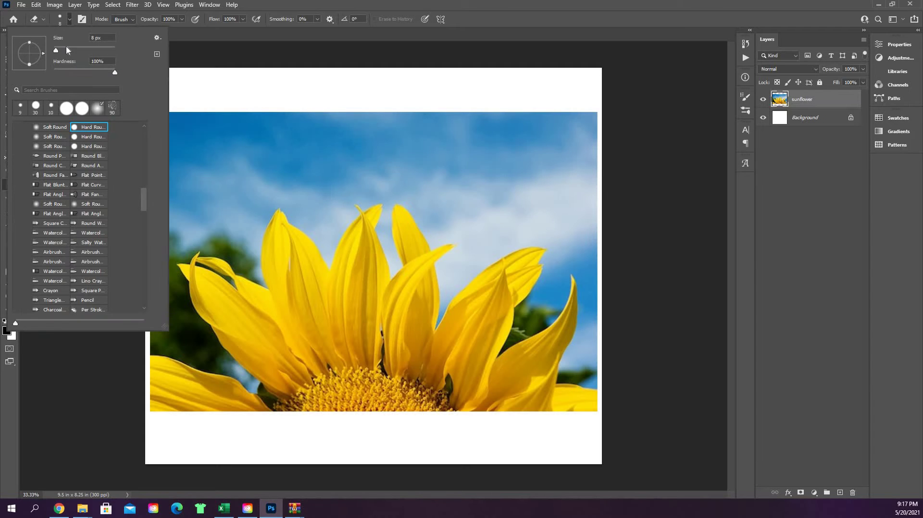
{"action": "left_click", "coordinate": [64, 47]}
{"action": "left_click", "coordinate": [77, 48]}
{"action": "left_click", "coordinate": [586, 15]}
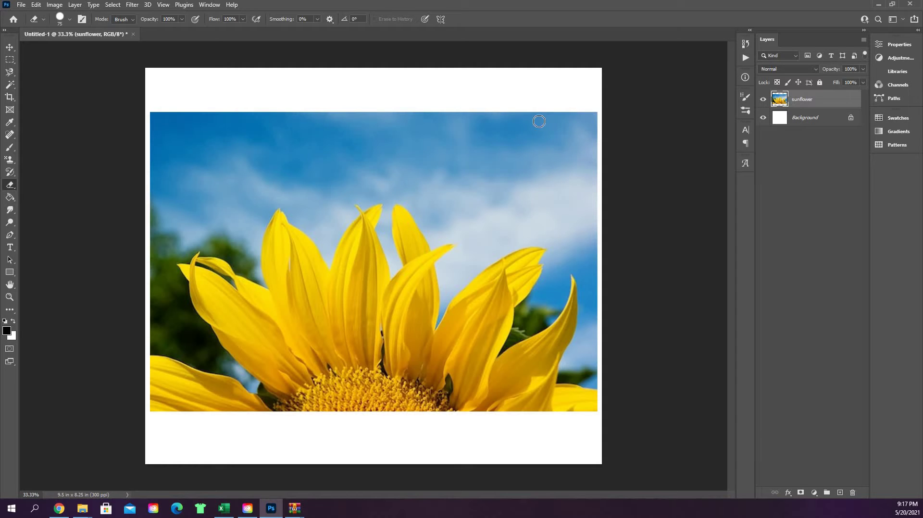
{"action": "mouse_move", "coordinate": [539, 121]}
{"action": "left_mouse_down"}
{"action": "mouse_move", "coordinate": [388, 123]}
{"action": "mouse_move", "coordinate": [559, 119]}
{"action": "mouse_move", "coordinate": [487, 124]}
{"action": "mouse_move", "coordinate": [549, 120]}
{"action": "mouse_move", "coordinate": [500, 117]}
{"action": "mouse_move", "coordinate": [512, 111]}
{"action": "mouse_move", "coordinate": [582, 110]}
{"action": "mouse_move", "coordinate": [379, 122]}
{"action": "left_mouse_up"}
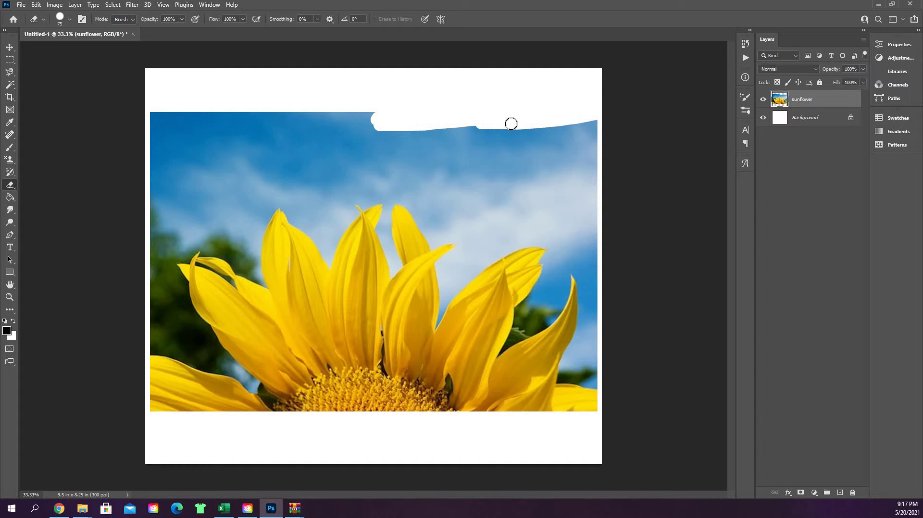
{"action": "key", "text": "ctrl+z"}
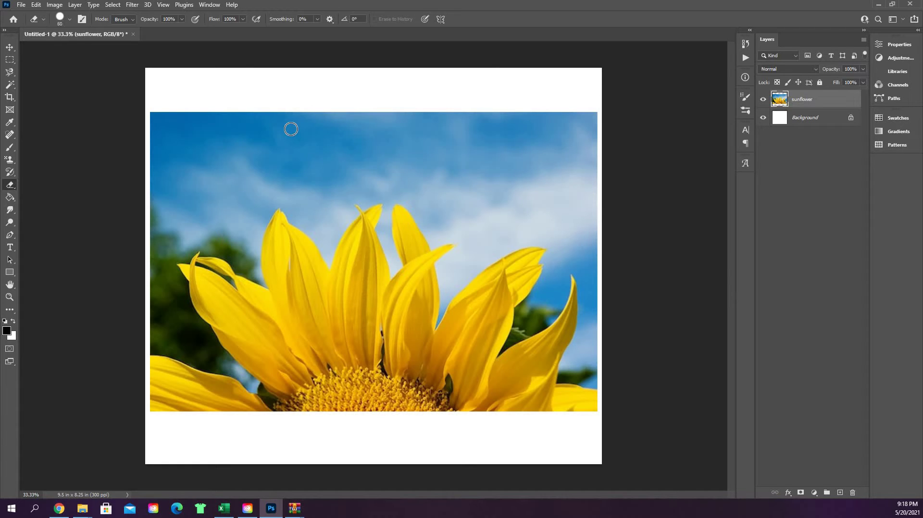
- Enlarge the eraser brush to 250 px
{"action": "key", "text": "bracketright"}
{"action": "key", "text": "bracketright"}
{"action": "key", "text": "bracketright"}
{"action": "key", "text": "bracketright"}
{"action": "key", "text": "bracketright"}
- Try the eraser's Block mode over the sky and return it to Brush mode
{"action": "left_click", "coordinate": [130, 20]}
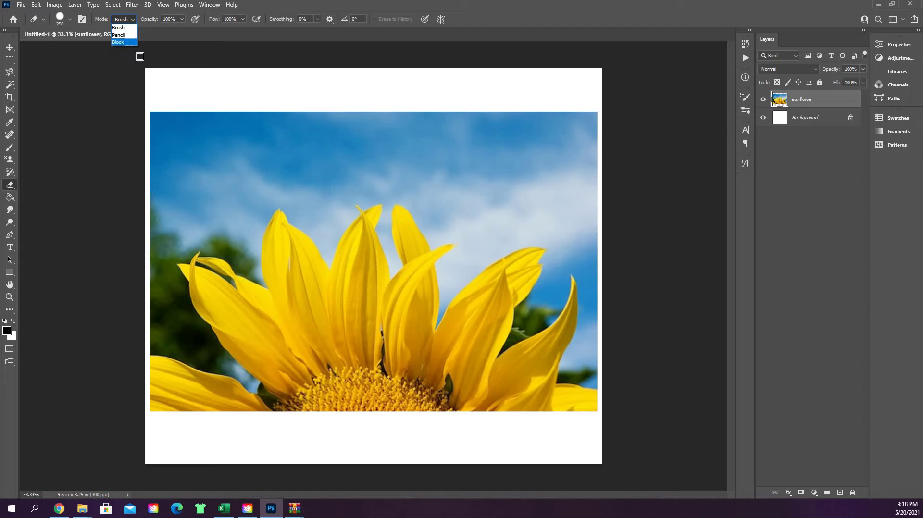
{"action": "left_click", "coordinate": [181, 122]}
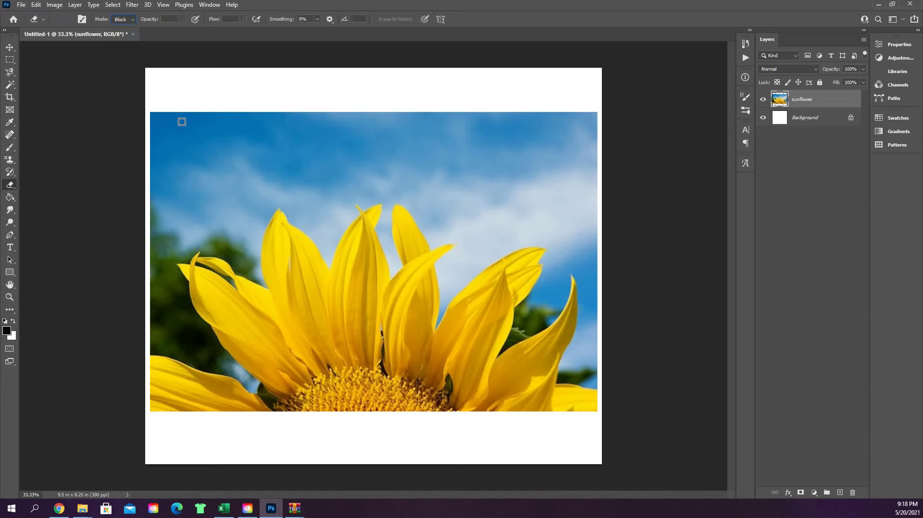
{"action": "left_click", "coordinate": [130, 27]}
- Lower the eraser's opacity to 71% and make test dabs and a stroke along the upper edge of the sky
{"action": "left_click", "coordinate": [181, 19]}
{"action": "left_click", "coordinate": [169, 29]}
{"action": "left_click", "coordinate": [210, 96]}
{"action": "left_click", "coordinate": [165, 111]}
{"action": "left_click", "coordinate": [227, 111]}
{"action": "mouse_move", "coordinate": [269, 114]}
{"action": "left_mouse_down"}
{"action": "mouse_move", "coordinate": [369, 122]}
{"action": "mouse_move", "coordinate": [307, 103]}
{"action": "mouse_move", "coordinate": [380, 123]}
{"action": "left_mouse_up"}
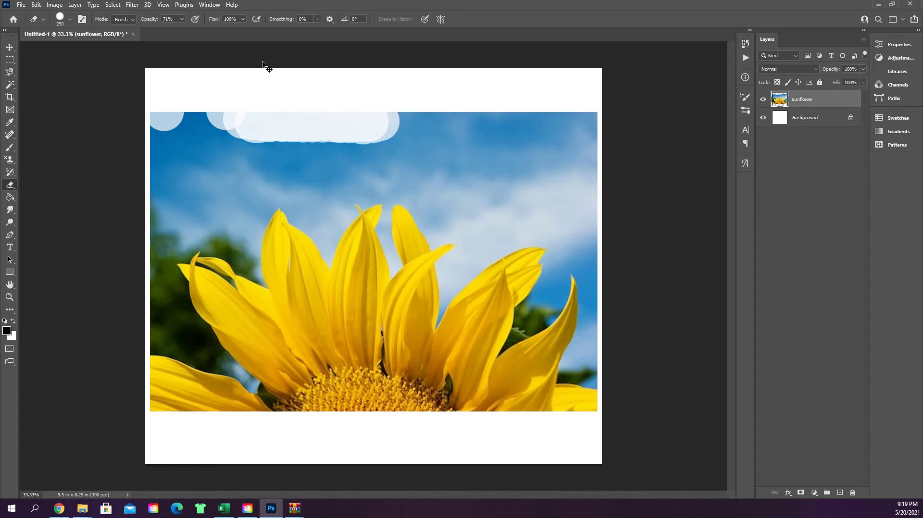
- Undo all the semi-transparent eraser marks and restore the eraser's opacity to 100%
{"action": "key", "text": "ctrl+z"}
{"action": "key", "text": "ctrl+z"}
{"action": "key", "text": "ctrl+z"}
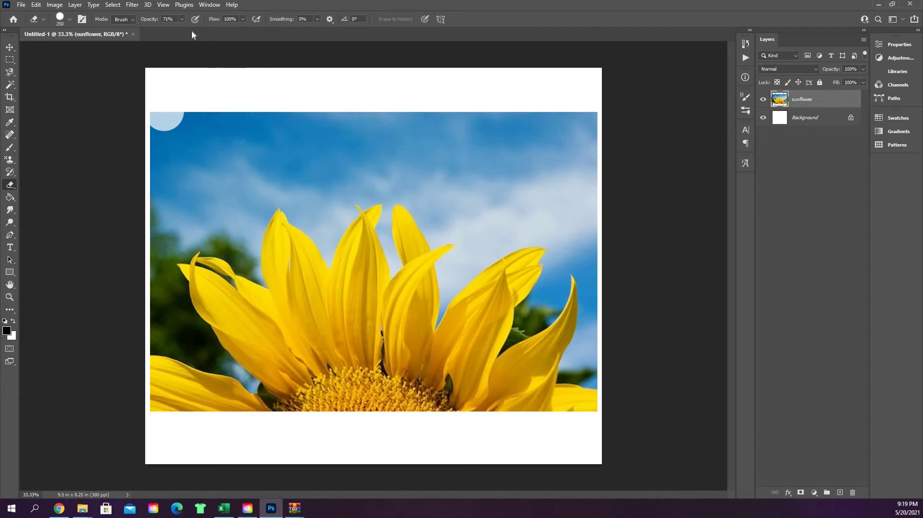
{"action": "key", "text": "ctrl+z"}
{"action": "left_click", "coordinate": [182, 19]}
{"action": "left_click_drag", "start_coordinate": [184, 30], "coordinate": [207, 29]}
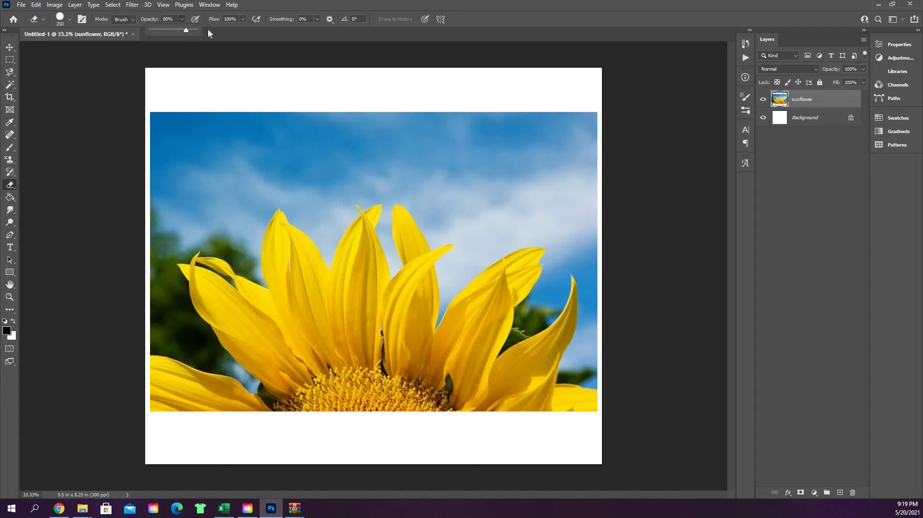
{"action": "left_click", "coordinate": [299, 17]}
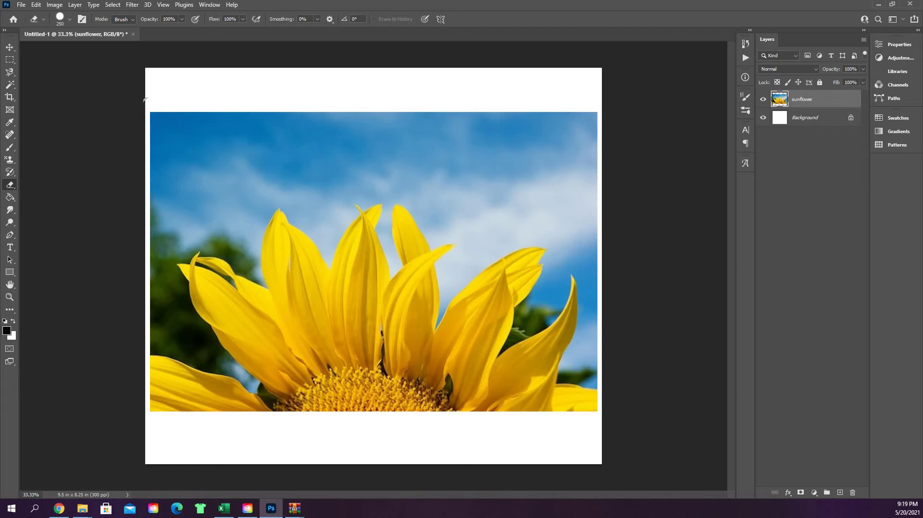
- Erase the upper sky across the photo's full width, first freehand and then in straight passes, down to just above the petal tips
{"action": "mouse_move", "coordinate": [187, 103]}
{"action": "left_mouse_down"}
{"action": "mouse_move", "coordinate": [166, 114]}
{"action": "mouse_move", "coordinate": [594, 128]}
{"action": "left_mouse_up"}
{"action": "left_click_drag", "start_coordinate": [228, 112], "coordinate": [143, 115]}
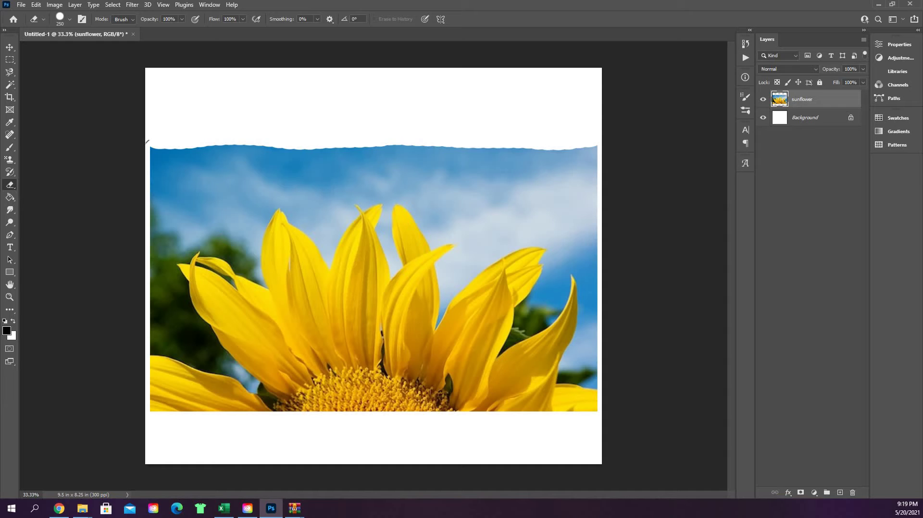
{"action": "left_click", "coordinate": [161, 155]}
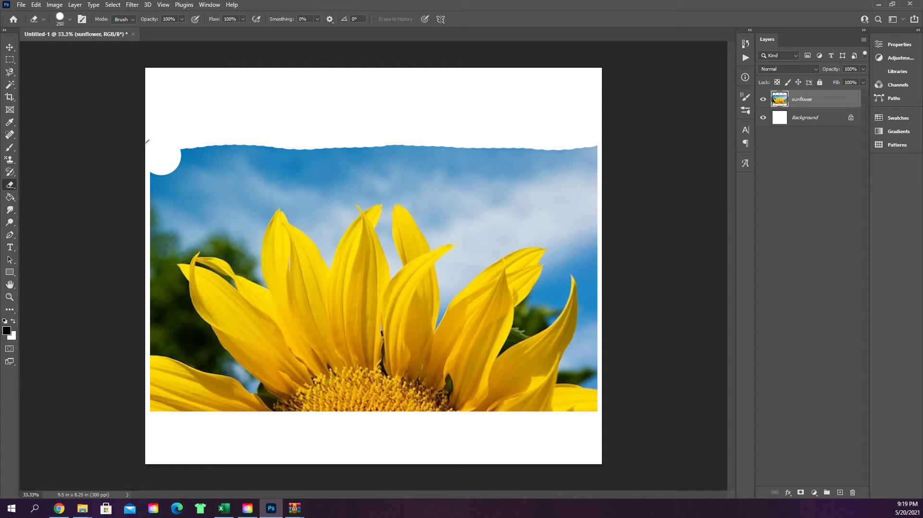
{"action": "left_click", "coordinate": [575, 142], "text": "shift"}
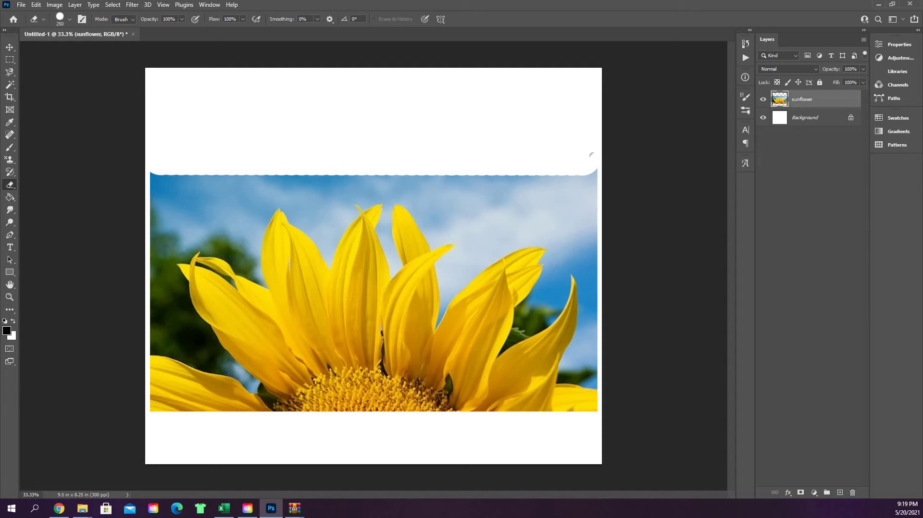
{"action": "left_click", "coordinate": [604, 167]}
{"action": "left_click", "coordinate": [154, 167], "text": "shift"}
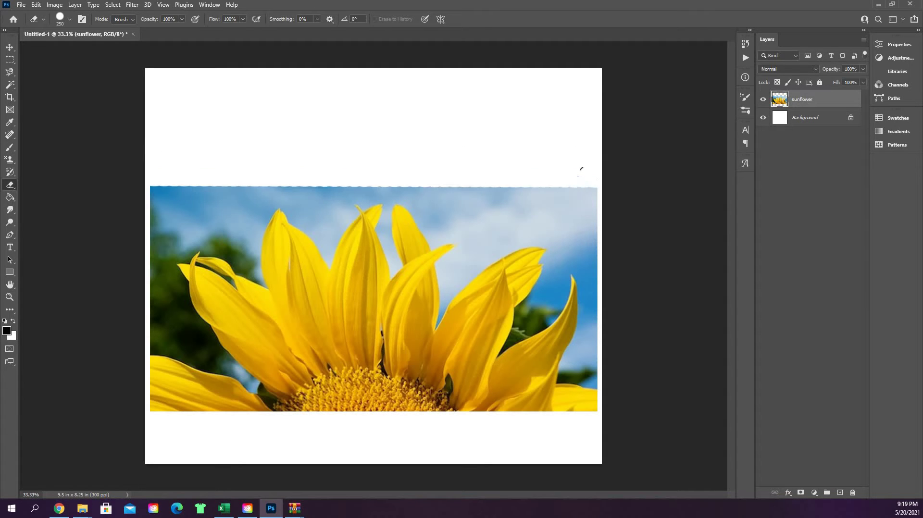
{"action": "left_click", "coordinate": [596, 177], "text": "shift"}
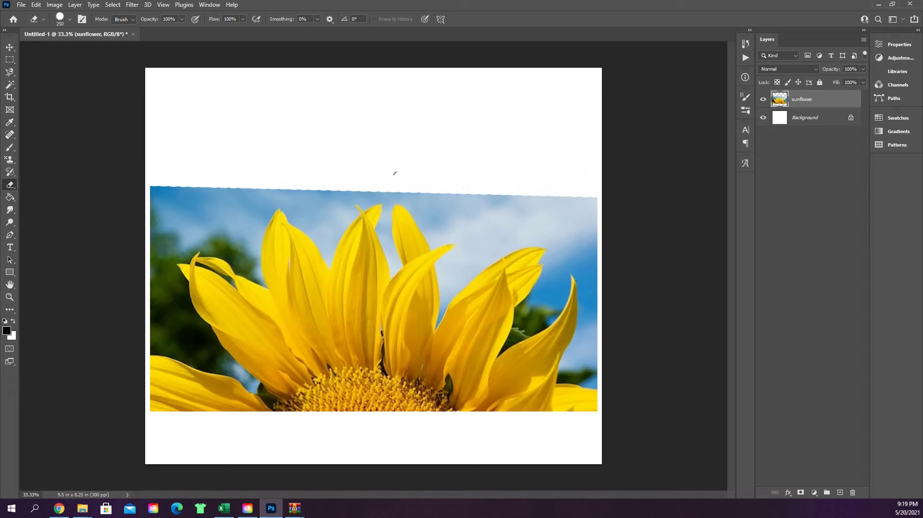
{"action": "left_click", "coordinate": [590, 172], "text": "shift"}
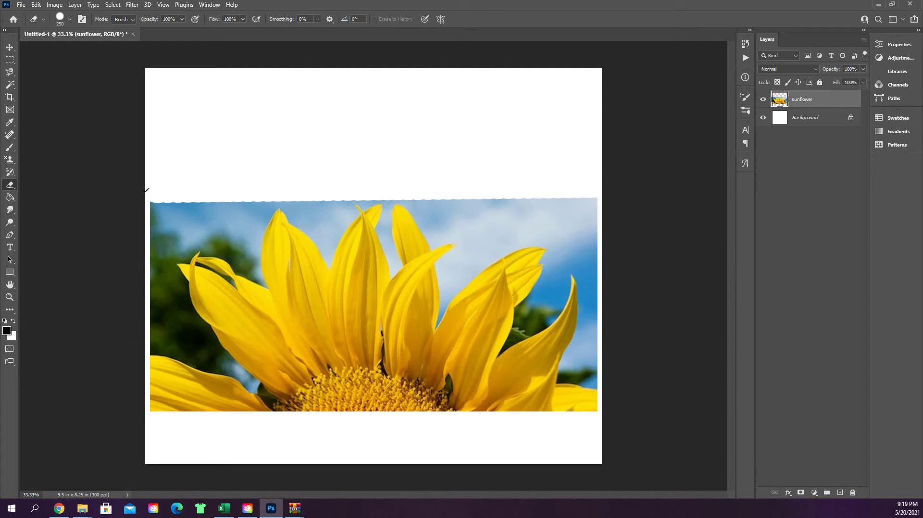
- Switch to the Background Eraser tool with a 200 px brush and limits set to Find Edges
{"action": "right_click", "coordinate": [10, 185]}
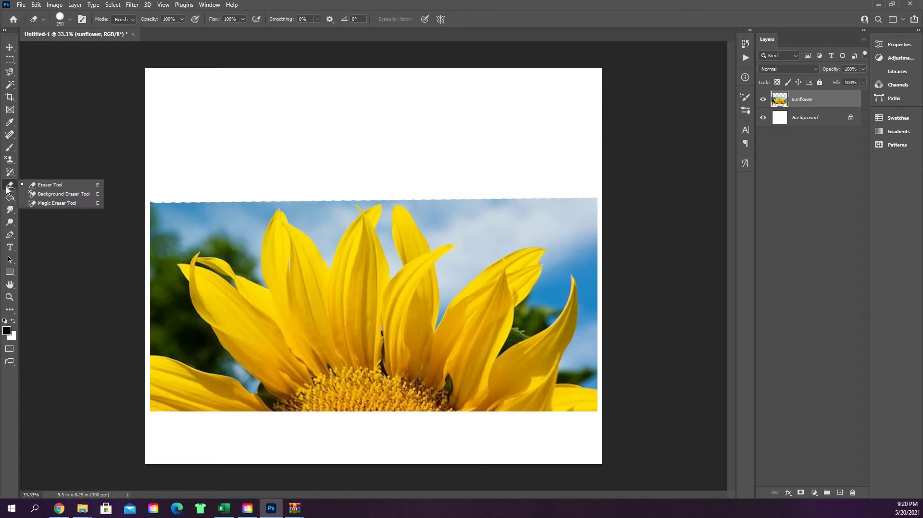
{"action": "left_click", "coordinate": [55, 195]}
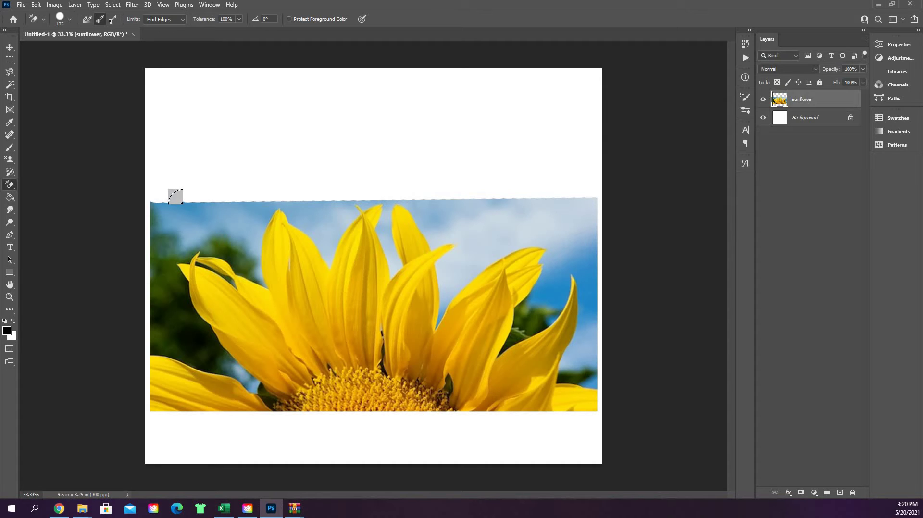
{"action": "key", "text": "bracketright"}
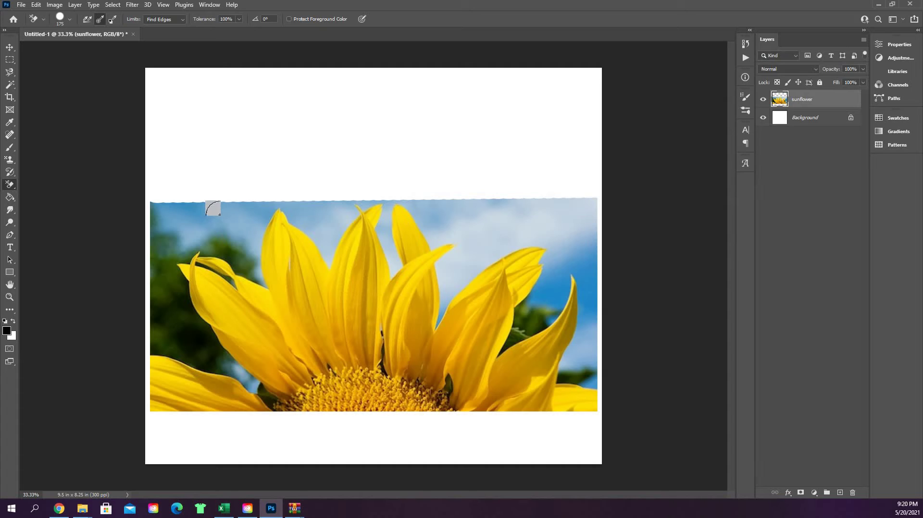
{"action": "key", "text": "bracketleft"}
{"action": "key", "text": "bracketleft"}
{"action": "left_click", "coordinate": [181, 19]}
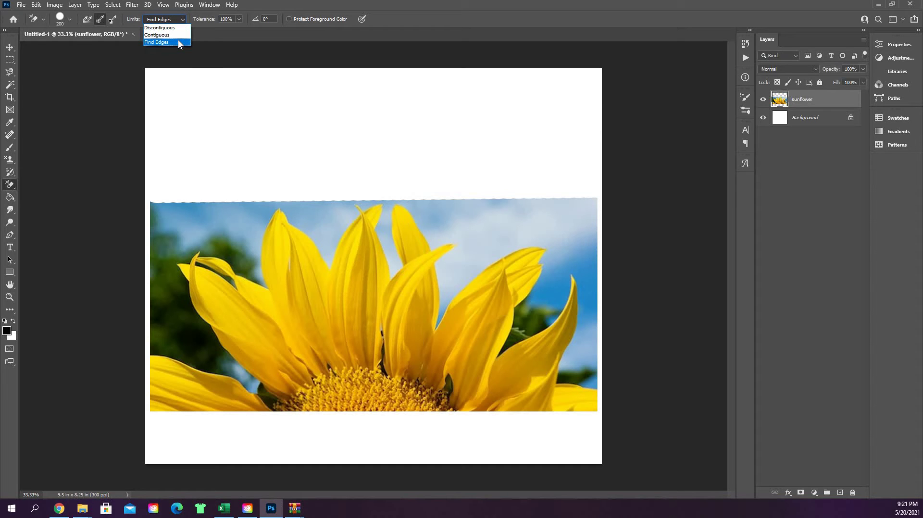
{"action": "left_click", "coordinate": [178, 42]}
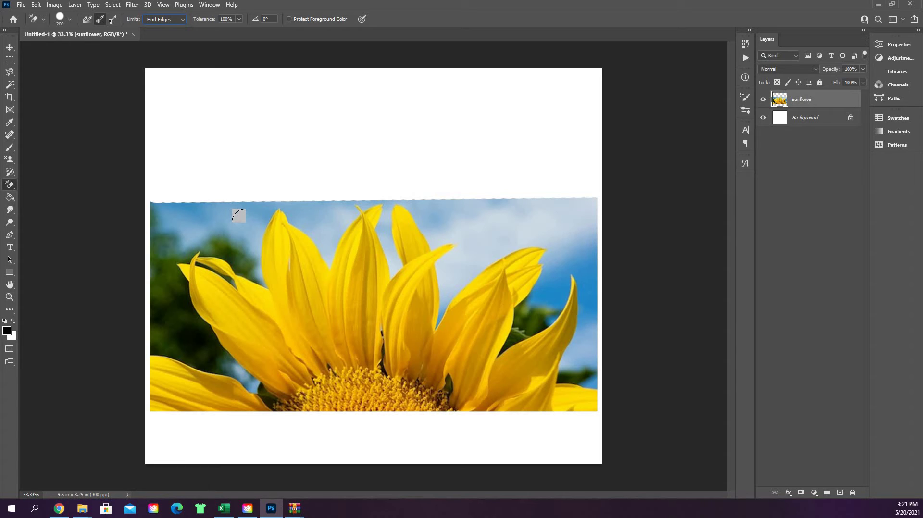
- Erase the sky around and between the centre and right-hand petals, keeping the brush's sampling point on the background
{"action": "left_click", "coordinate": [246, 223]}
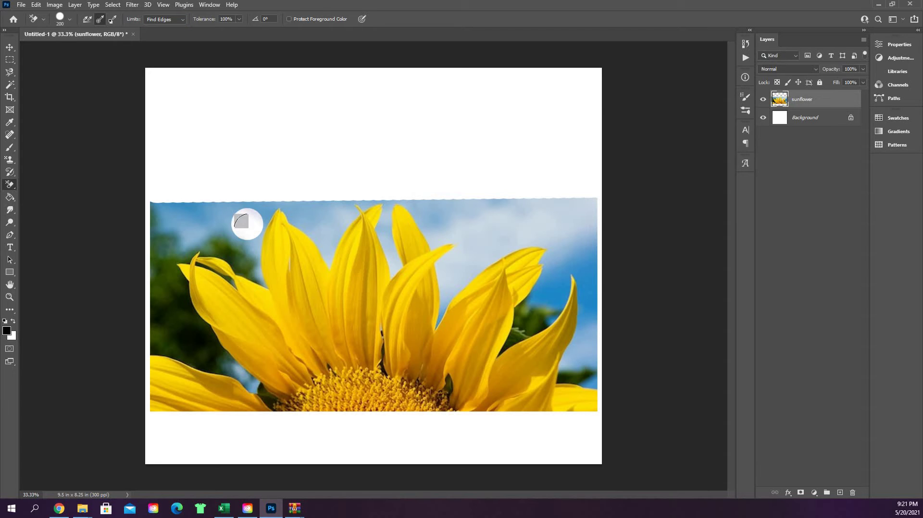
{"action": "mouse_move", "coordinate": [245, 225]}
{"action": "left_mouse_down"}
{"action": "mouse_move", "coordinate": [247, 252]}
{"action": "mouse_move", "coordinate": [257, 274]}
{"action": "mouse_move", "coordinate": [247, 273]}
{"action": "mouse_move", "coordinate": [245, 239]}
{"action": "mouse_move", "coordinate": [264, 197]}
{"action": "mouse_move", "coordinate": [307, 233]}
{"action": "mouse_move", "coordinate": [318, 257]}
{"action": "mouse_move", "coordinate": [323, 223]}
{"action": "mouse_move", "coordinate": [290, 195]}
{"action": "mouse_move", "coordinate": [332, 214]}
{"action": "mouse_move", "coordinate": [343, 203]}
{"action": "mouse_move", "coordinate": [337, 214]}
{"action": "mouse_move", "coordinate": [335, 195]}
{"action": "mouse_move", "coordinate": [300, 200]}
{"action": "mouse_move", "coordinate": [307, 233]}
{"action": "mouse_move", "coordinate": [373, 198]}
{"action": "mouse_move", "coordinate": [367, 229]}
{"action": "mouse_move", "coordinate": [370, 215]}
{"action": "mouse_move", "coordinate": [386, 269]}
{"action": "mouse_move", "coordinate": [375, 198]}
{"action": "mouse_move", "coordinate": [356, 198]}
{"action": "mouse_move", "coordinate": [373, 190]}
{"action": "mouse_move", "coordinate": [399, 194]}
{"action": "mouse_move", "coordinate": [426, 240]}
{"action": "mouse_move", "coordinate": [414, 194]}
{"action": "mouse_move", "coordinate": [578, 192]}
{"action": "mouse_move", "coordinate": [575, 206]}
{"action": "mouse_move", "coordinate": [465, 212]}
{"action": "mouse_move", "coordinate": [450, 226]}
{"action": "mouse_move", "coordinate": [426, 320]}
{"action": "mouse_move", "coordinate": [498, 237]}
{"action": "mouse_move", "coordinate": [486, 242]}
{"action": "mouse_move", "coordinate": [490, 235]}
{"action": "mouse_move", "coordinate": [550, 230]}
{"action": "mouse_move", "coordinate": [531, 294]}
{"action": "mouse_move", "coordinate": [580, 221]}
{"action": "mouse_move", "coordinate": [571, 274]}
{"action": "mouse_move", "coordinate": [553, 283]}
{"action": "mouse_move", "coordinate": [558, 261]}
{"action": "mouse_move", "coordinate": [579, 254]}
{"action": "mouse_move", "coordinate": [583, 317]}
{"action": "mouse_move", "coordinate": [554, 359]}
{"action": "mouse_move", "coordinate": [590, 367]}
{"action": "mouse_move", "coordinate": [558, 356]}
{"action": "left_mouse_up"}
{"action": "left_click_drag", "start_coordinate": [548, 308], "coordinate": [538, 315]}
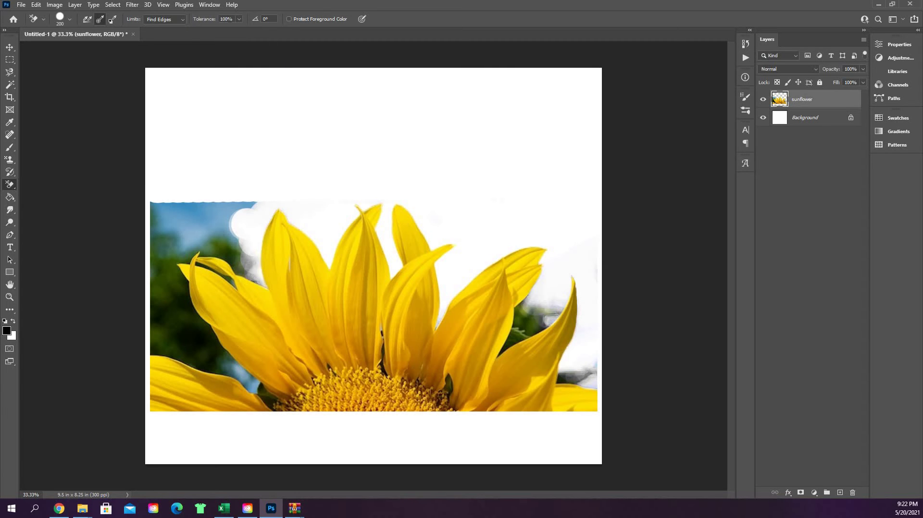
- Set the Background Eraser's tolerance to 19% and reduce its brush to 80 px
{"action": "left_click", "coordinate": [239, 19]}
{"action": "left_click", "coordinate": [204, 29]}
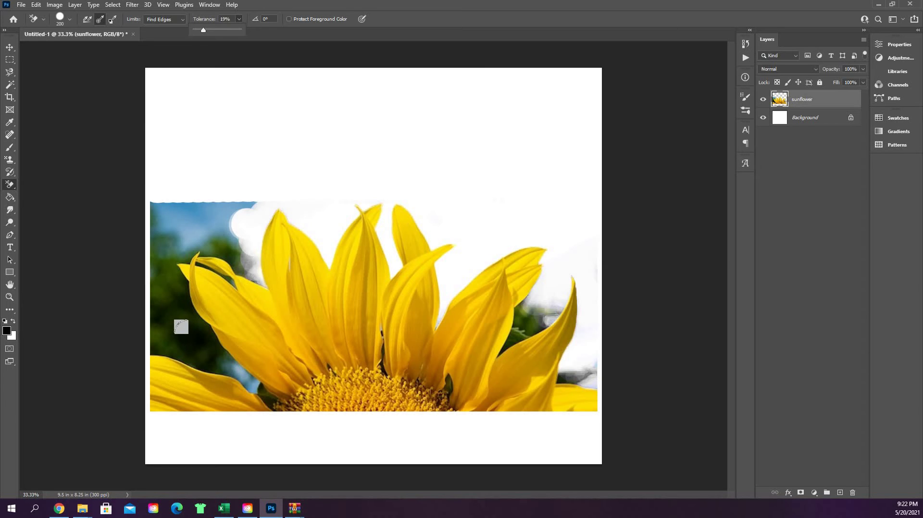
{"action": "key", "text": "bracketleft"}
{"action": "key", "text": "bracketleft"}
{"action": "key", "text": "bracketleft"}
{"action": "key", "text": "bracketleft"}
{"action": "key", "text": "bracketleft"}
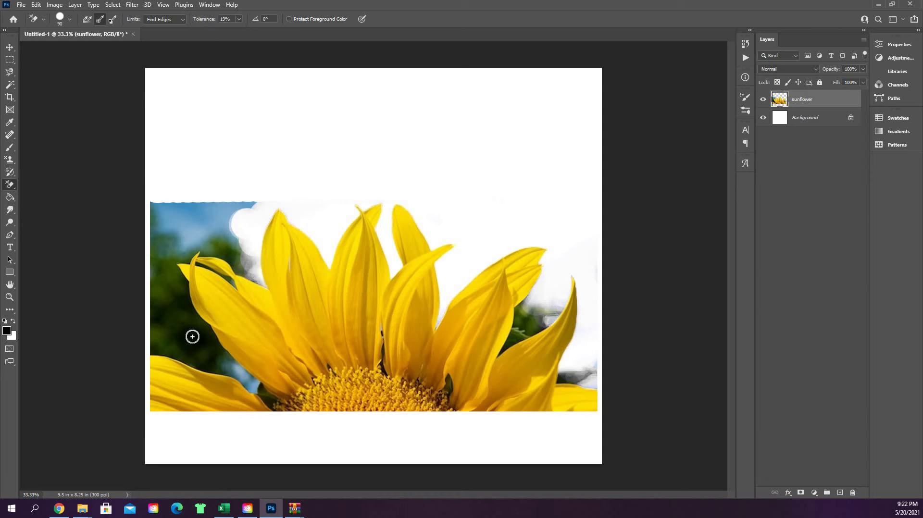
{"action": "key", "text": "bracketleft"}
- Try erasing the dark foliage beside the left-hand petals at the reduced tolerance, and undo the stroke
{"action": "mouse_move", "coordinate": [191, 340]}
{"action": "left_mouse_down"}
{"action": "mouse_move", "coordinate": [178, 333]}
{"action": "mouse_move", "coordinate": [175, 345]}
{"action": "mouse_move", "coordinate": [179, 321]}
{"action": "mouse_move", "coordinate": [155, 315]}
{"action": "mouse_move", "coordinate": [182, 305]}
{"action": "mouse_move", "coordinate": [197, 336]}
{"action": "mouse_move", "coordinate": [183, 326]}
{"action": "mouse_move", "coordinate": [181, 339]}
{"action": "mouse_move", "coordinate": [198, 349]}
{"action": "mouse_move", "coordinate": [209, 337]}
{"action": "mouse_move", "coordinate": [229, 360]}
{"action": "mouse_move", "coordinate": [215, 349]}
{"action": "left_mouse_up"}
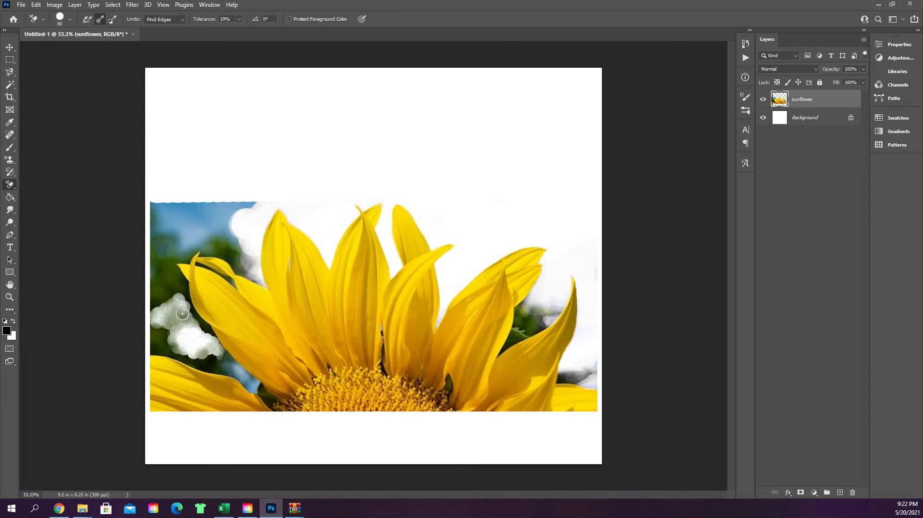
{"action": "key", "text": "ctrl+z"}
- Set the tolerance to 100% and erase the background bordering the left-hand petals and the green patch between the right-hand petals
{"action": "left_click", "coordinate": [239, 19]}
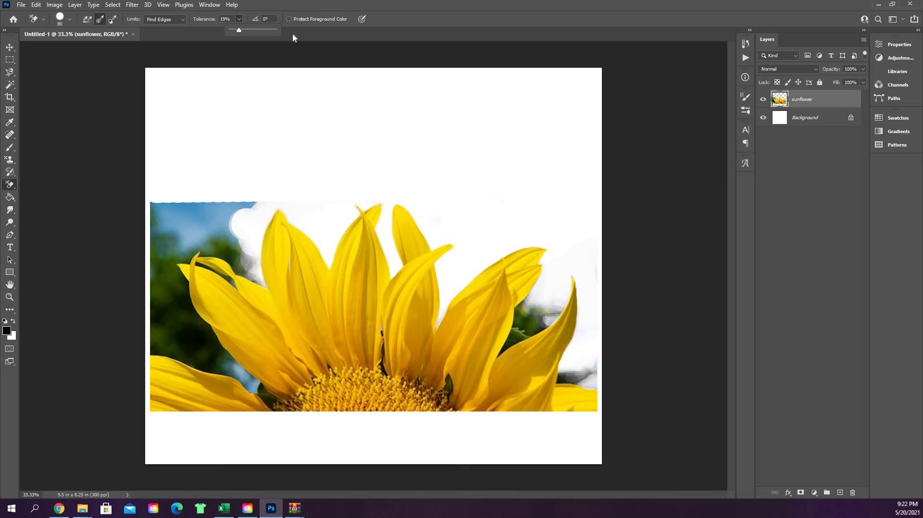
{"action": "left_click_drag", "start_coordinate": [239, 30], "coordinate": [292, 35]}
{"action": "left_click", "coordinate": [213, 332]}
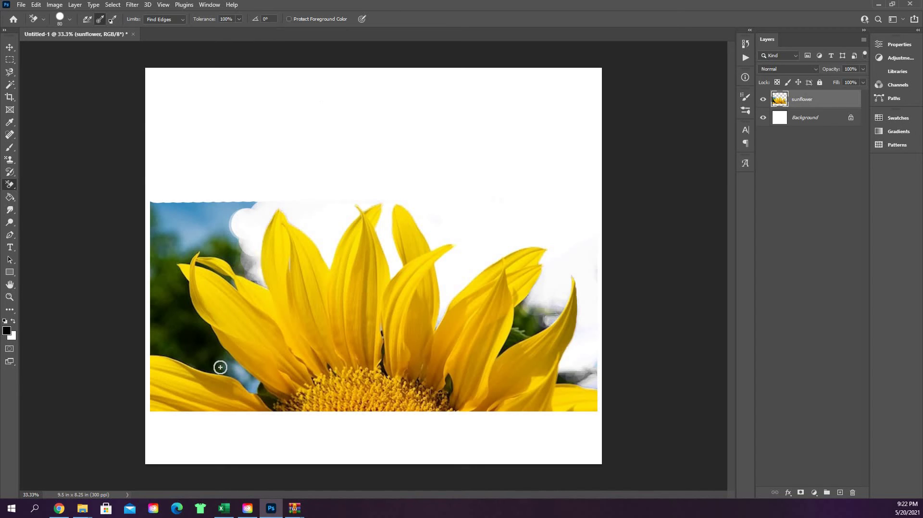
{"action": "mouse_move", "coordinate": [232, 369]}
{"action": "left_mouse_down"}
{"action": "mouse_move", "coordinate": [253, 391]}
{"action": "mouse_move", "coordinate": [230, 367]}
{"action": "mouse_move", "coordinate": [262, 385]}
{"action": "mouse_move", "coordinate": [212, 340]}
{"action": "mouse_move", "coordinate": [220, 360]}
{"action": "mouse_move", "coordinate": [176, 266]}
{"action": "mouse_move", "coordinate": [196, 266]}
{"action": "mouse_move", "coordinate": [187, 260]}
{"action": "mouse_move", "coordinate": [199, 248]}
{"action": "mouse_move", "coordinate": [186, 264]}
{"action": "mouse_move", "coordinate": [176, 258]}
{"action": "mouse_move", "coordinate": [207, 242]}
{"action": "mouse_move", "coordinate": [202, 255]}
{"action": "mouse_move", "coordinate": [213, 244]}
{"action": "mouse_move", "coordinate": [203, 252]}
{"action": "mouse_move", "coordinate": [251, 274]}
{"action": "mouse_move", "coordinate": [231, 247]}
{"action": "mouse_move", "coordinate": [243, 245]}
{"action": "mouse_move", "coordinate": [220, 236]}
{"action": "mouse_move", "coordinate": [240, 241]}
{"action": "left_mouse_up"}
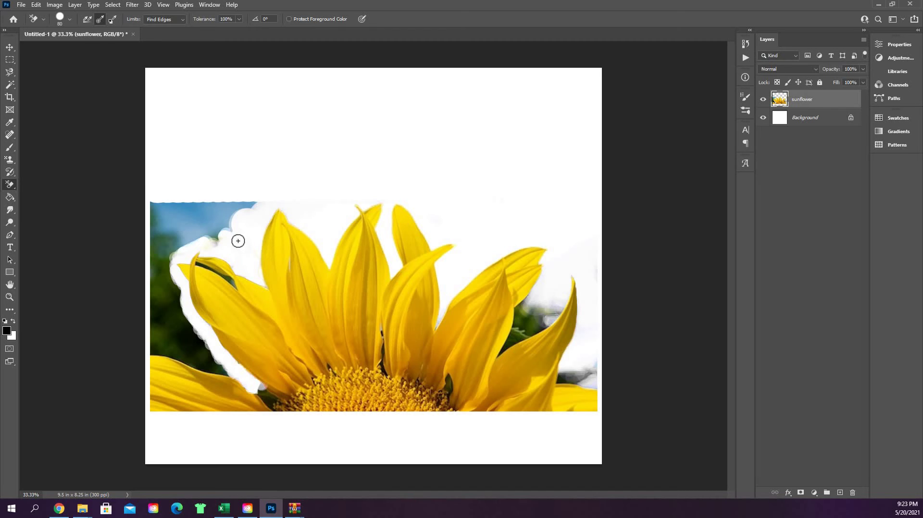
{"action": "mouse_move", "coordinate": [533, 309]}
{"action": "left_mouse_down"}
{"action": "mouse_move", "coordinate": [540, 280]}
{"action": "mouse_move", "coordinate": [529, 325]}
{"action": "mouse_move", "coordinate": [552, 293]}
{"action": "mouse_move", "coordinate": [547, 311]}
{"action": "mouse_move", "coordinate": [557, 304]}
{"action": "mouse_move", "coordinate": [532, 326]}
{"action": "mouse_move", "coordinate": [543, 310]}
{"action": "mouse_move", "coordinate": [535, 313]}
{"action": "mouse_move", "coordinate": [557, 305]}
{"action": "mouse_move", "coordinate": [554, 317]}
{"action": "mouse_move", "coordinate": [560, 306]}
{"action": "mouse_move", "coordinate": [521, 332]}
{"action": "left_mouse_up"}
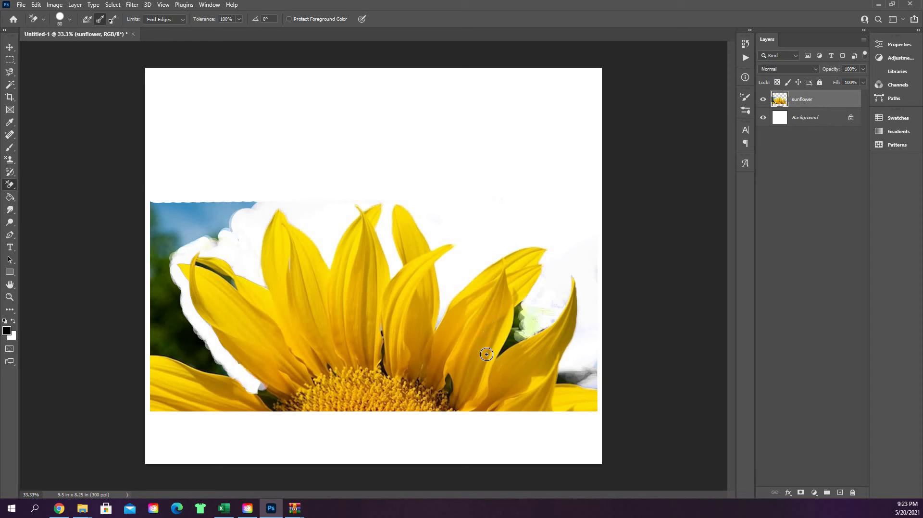
{"action": "left_click", "coordinate": [11, 85]}
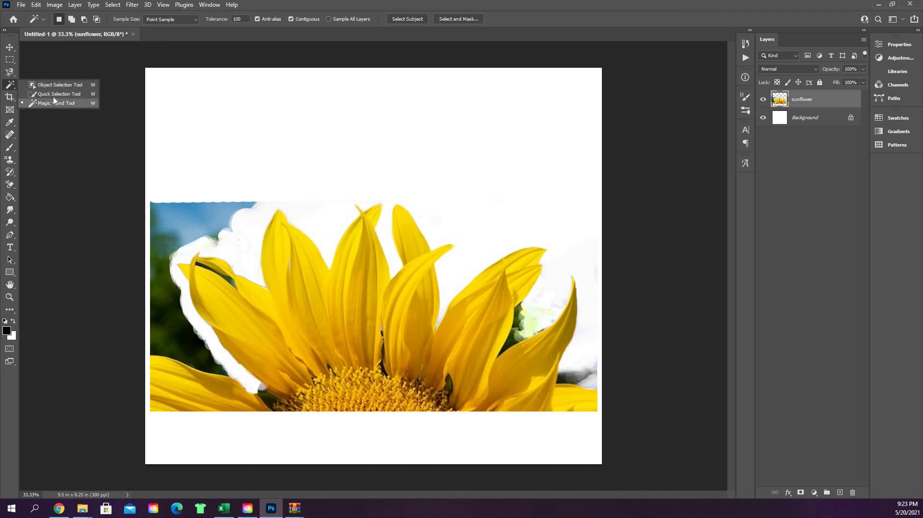
{"action": "left_click", "coordinate": [558, 13]}
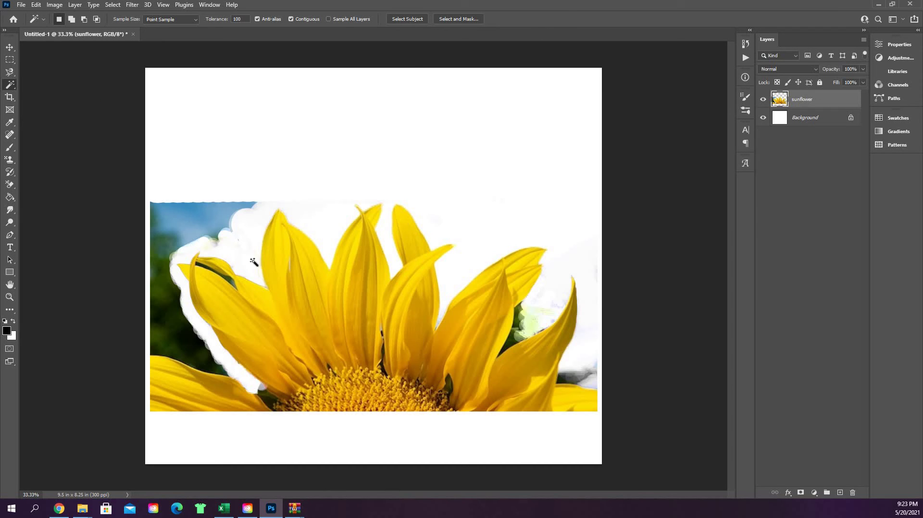
{"action": "left_click", "coordinate": [14, 183]}
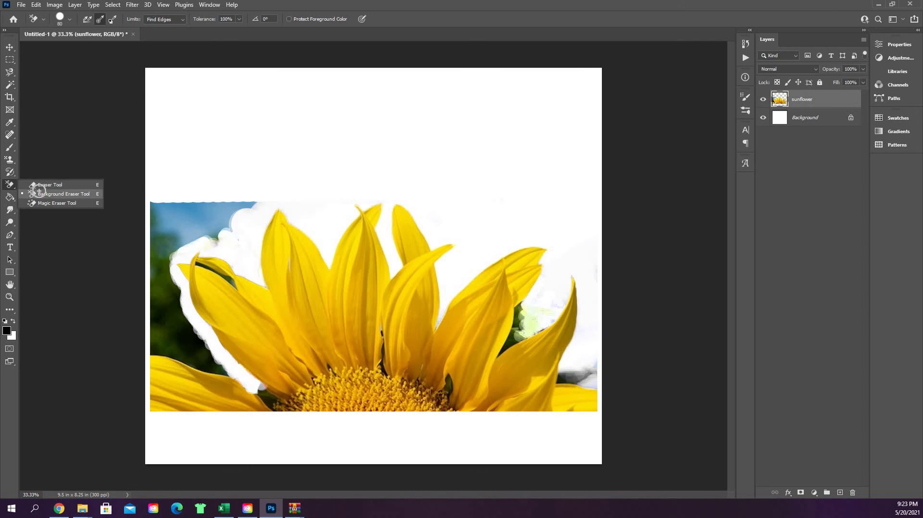
{"action": "left_click", "coordinate": [38, 192]}
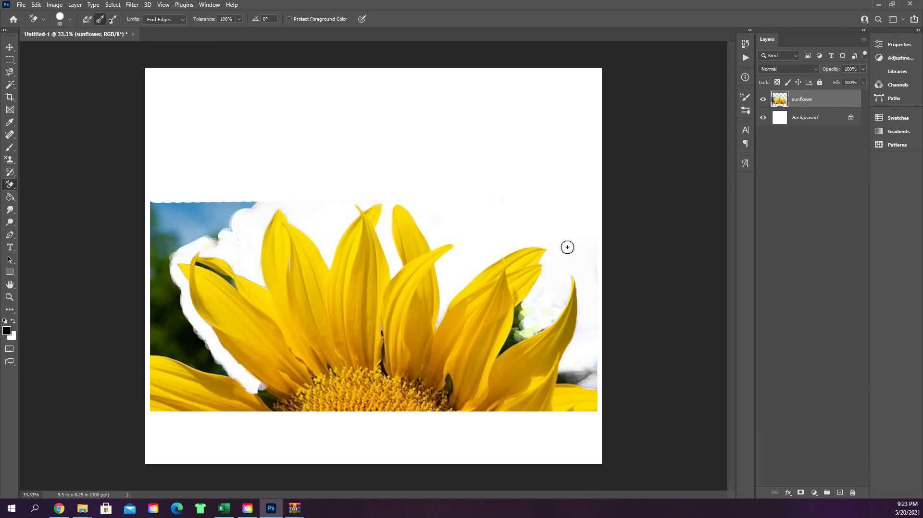
- Switch to the Magic Eraser tool for removing the remaining background around the sunflower
{"action": "right_click", "coordinate": [11, 186]}
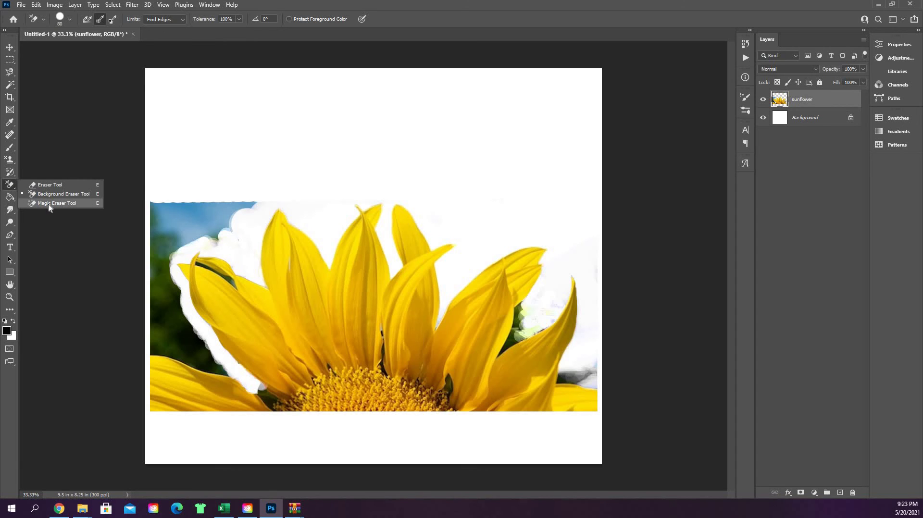
{"action": "left_click", "coordinate": [48, 203]}
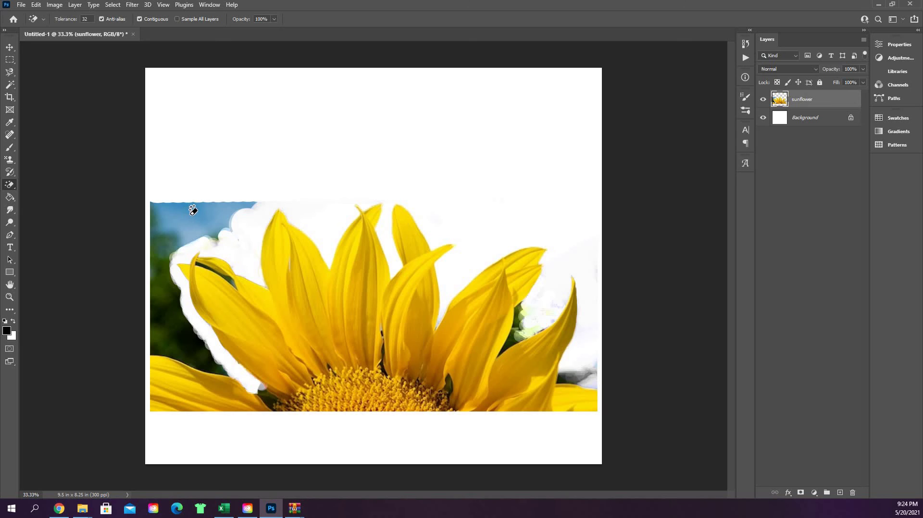
- Try erasing the blue sky patch beside the left-hand petals at tolerance 32, undoing each attempt
{"action": "left_click", "coordinate": [191, 218]}
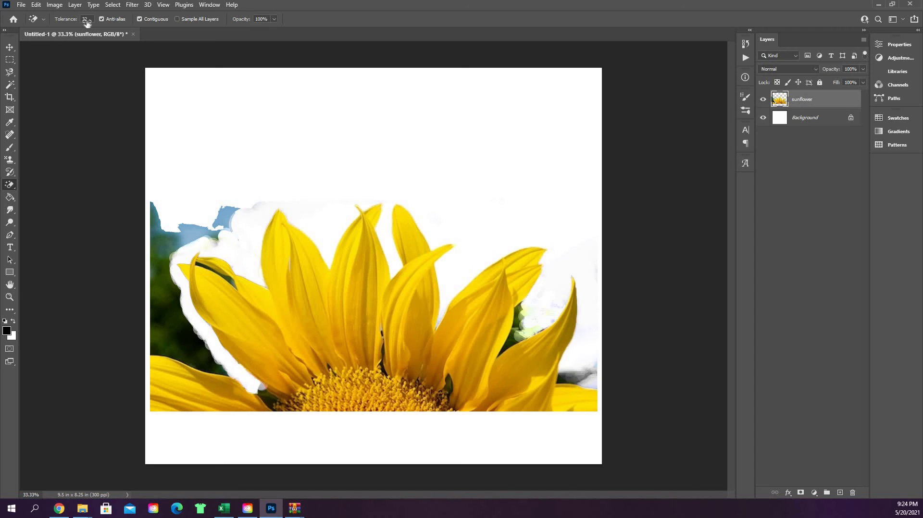
{"action": "key", "text": "ctrl+z"}
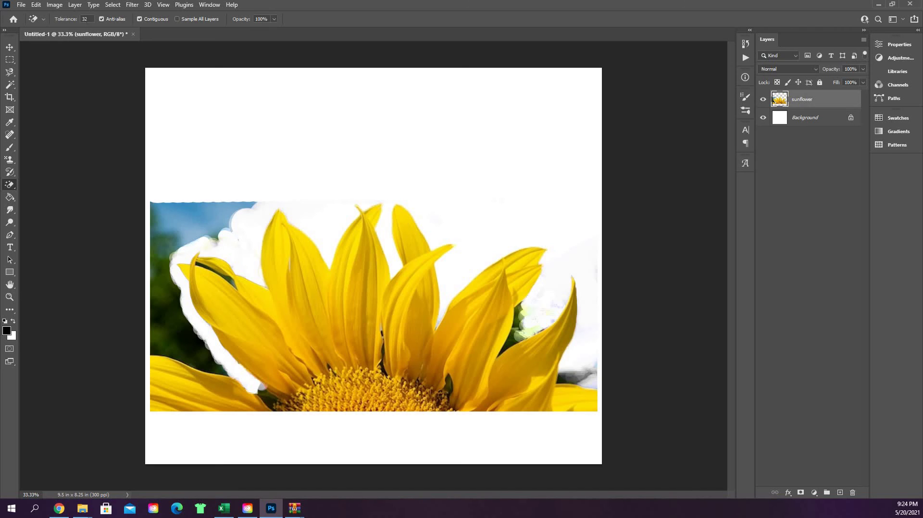
{"action": "left_click", "coordinate": [202, 212]}
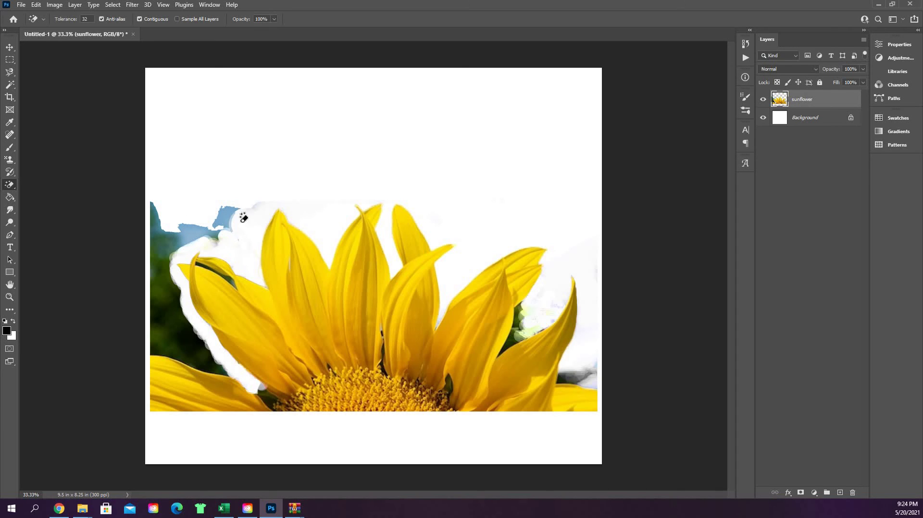
{"action": "key", "text": "ctrl+z"}
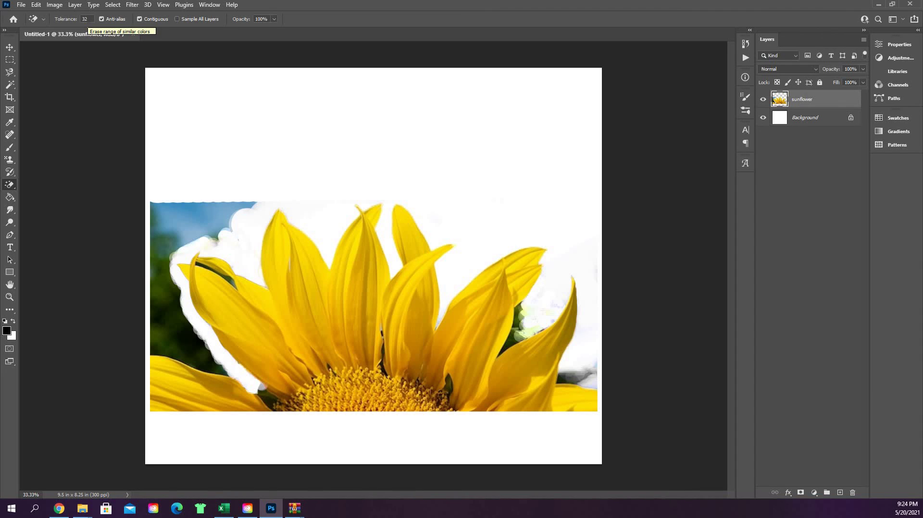
- Set the tolerance to 100 and erase the remaining sky, the left-hand foliage, and the dark patches beside the right-hand petals
{"action": "left_click", "coordinate": [76, 21]}
{"action": "type", "text": "100"}
{"action": "key", "text": "Return"}
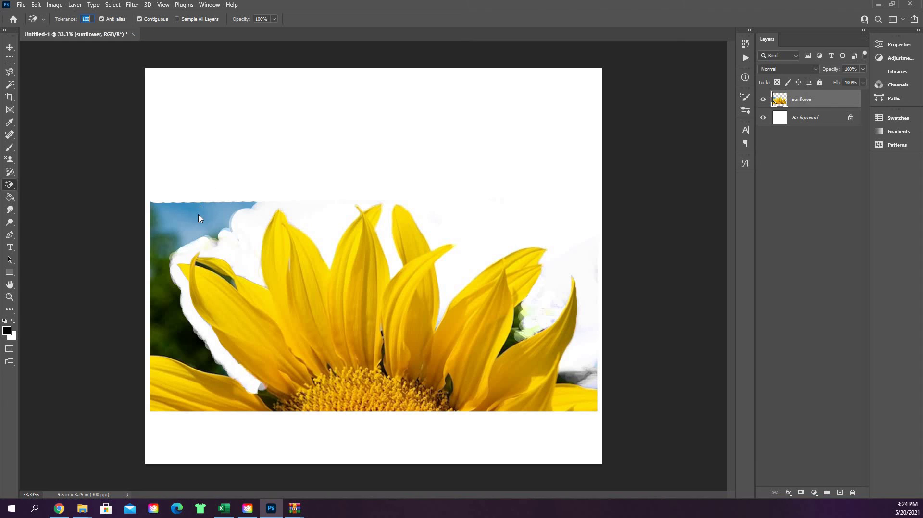
{"action": "left_click", "coordinate": [200, 219]}
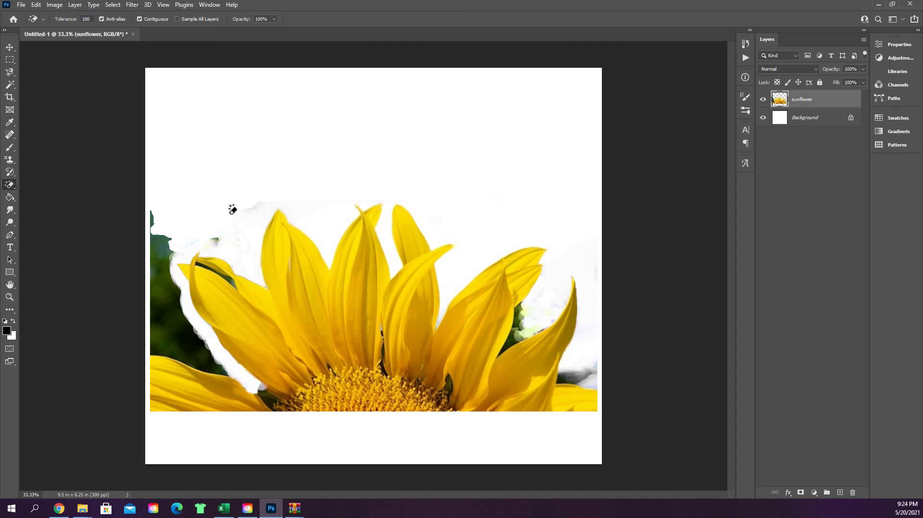
{"action": "left_click", "coordinate": [165, 287]}
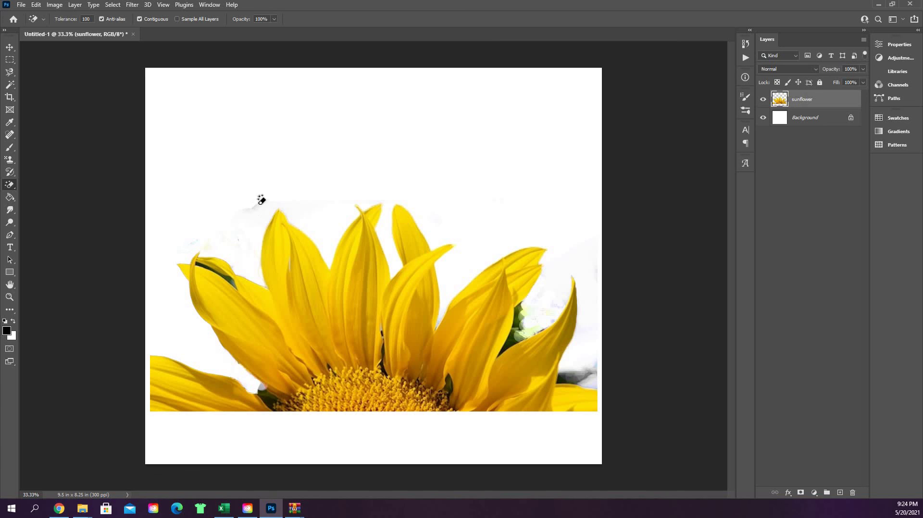
{"action": "left_click", "coordinate": [520, 317]}
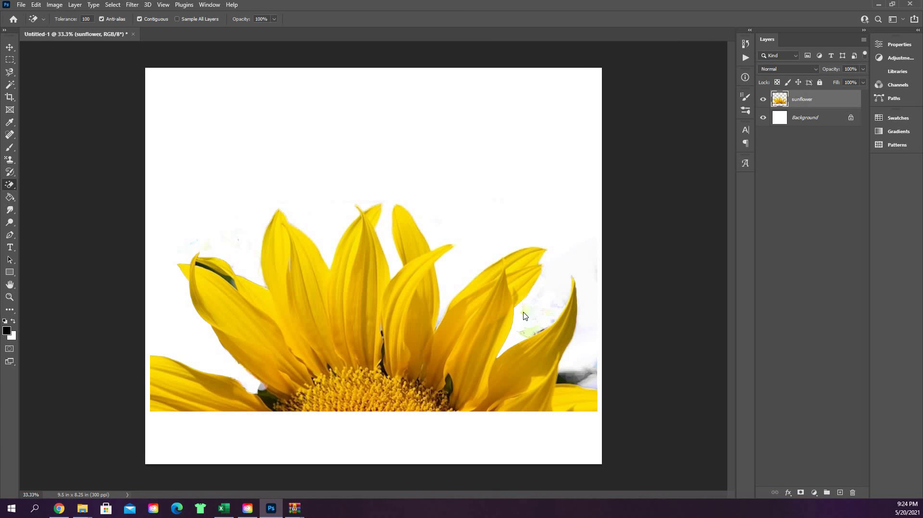
{"action": "left_click", "coordinate": [574, 373]}
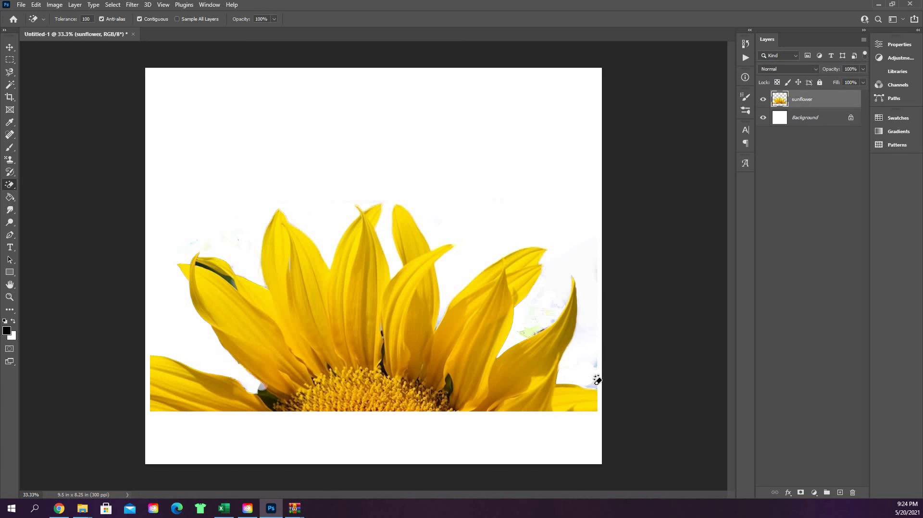
- Try erasing the dark green patch left of the flower's centre at tolerances 100 and 50, undoing both attempts
{"action": "left_click", "coordinate": [266, 395]}
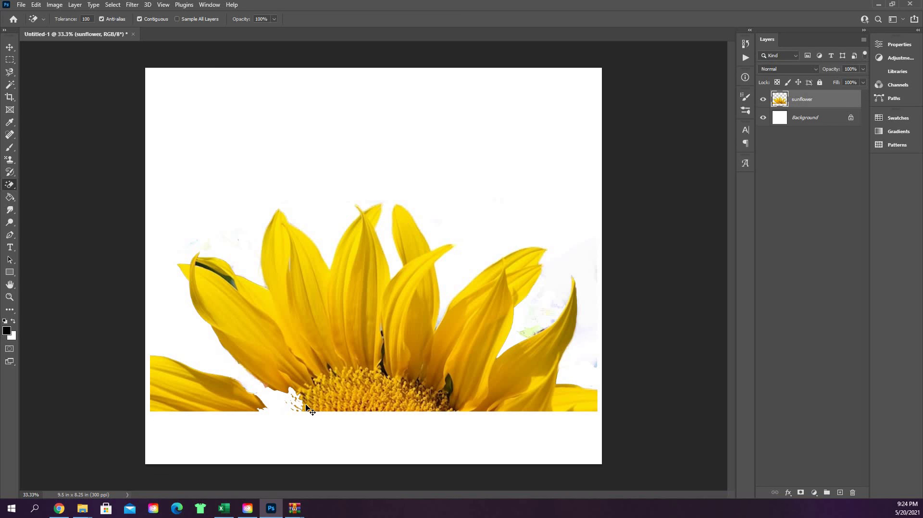
{"action": "key", "text": "ctrl+z"}
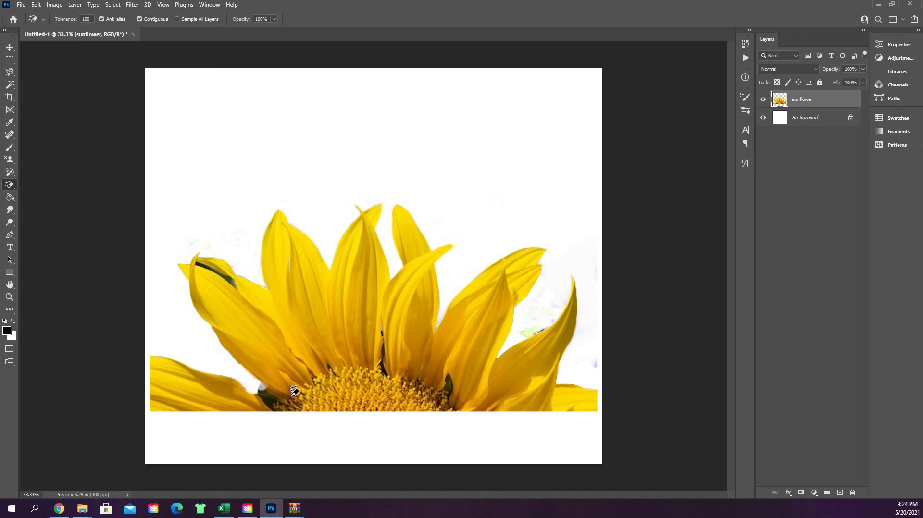
{"action": "double_click", "coordinate": [86, 19]}
{"action": "type", "text": "50"}
{"action": "left_click", "coordinate": [267, 393]}
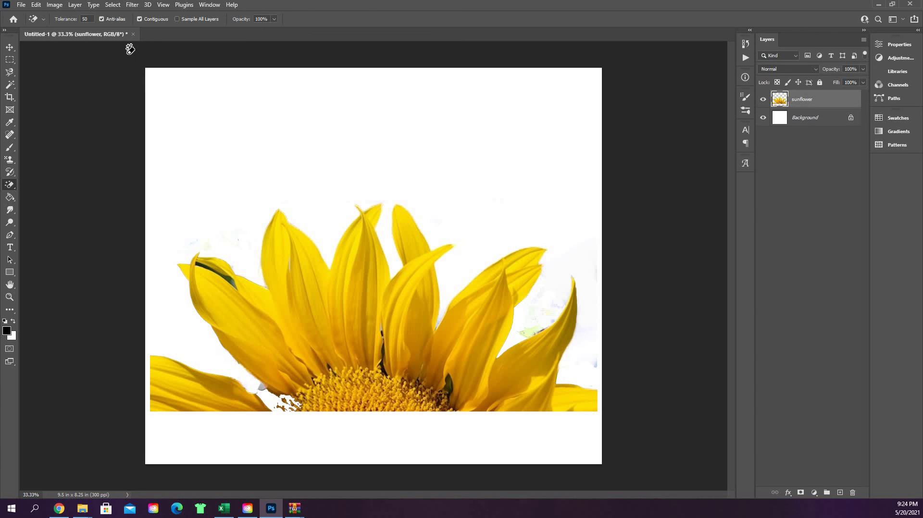
{"action": "key", "text": "ctrl+z"}
- Set the tolerance to 15 and erase the dark green patch left of the flower's centre
{"action": "double_click", "coordinate": [88, 18]}
{"action": "type", "text": "15"}
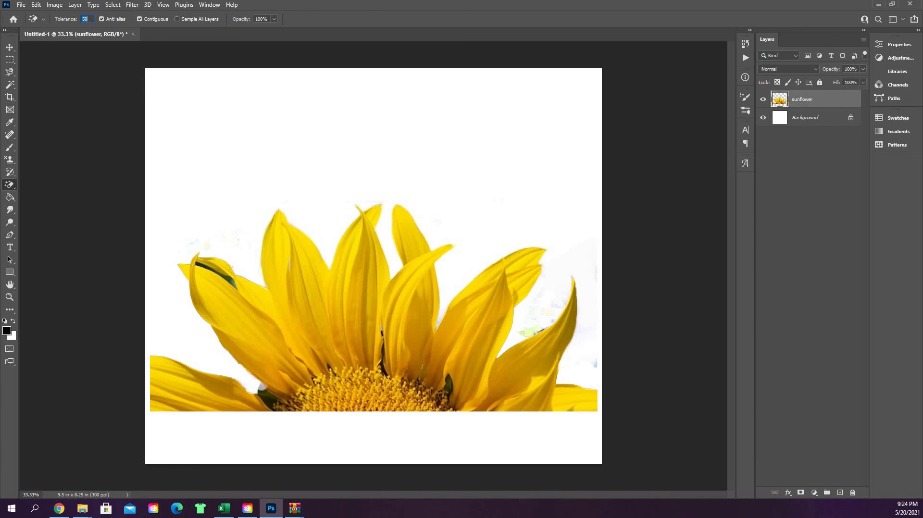
{"action": "left_click", "coordinate": [268, 393]}
- Bring up the Background Eraser's options, and switch back to the standard Eraser tool
{"action": "right_click", "coordinate": [9, 185]}
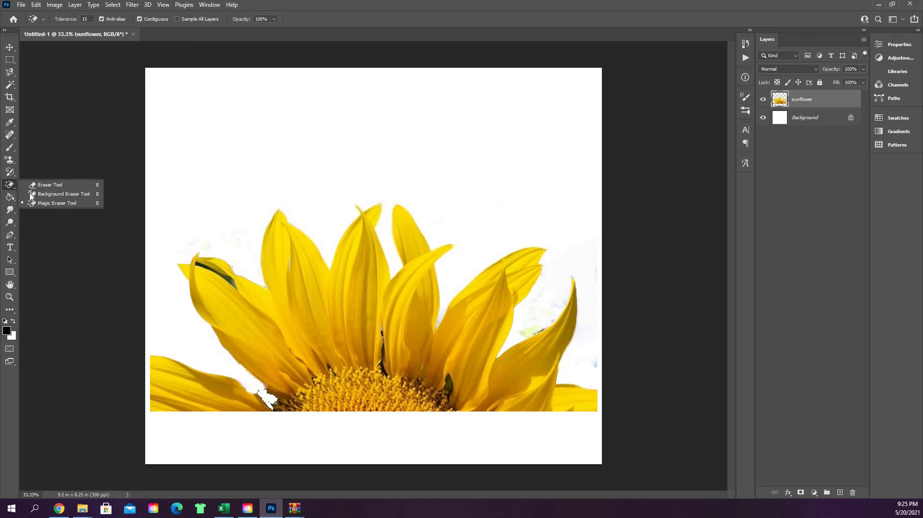
{"action": "left_click", "coordinate": [54, 195]}
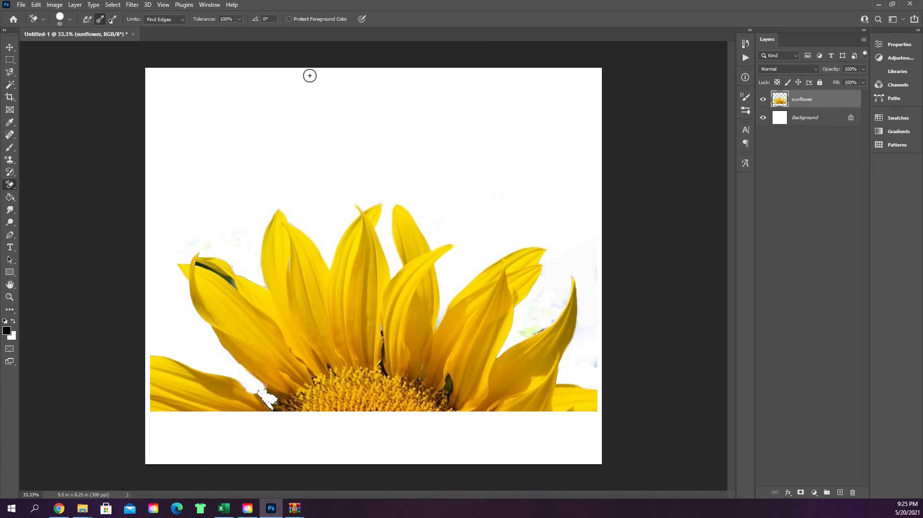
{"action": "right_click", "coordinate": [14, 183]}
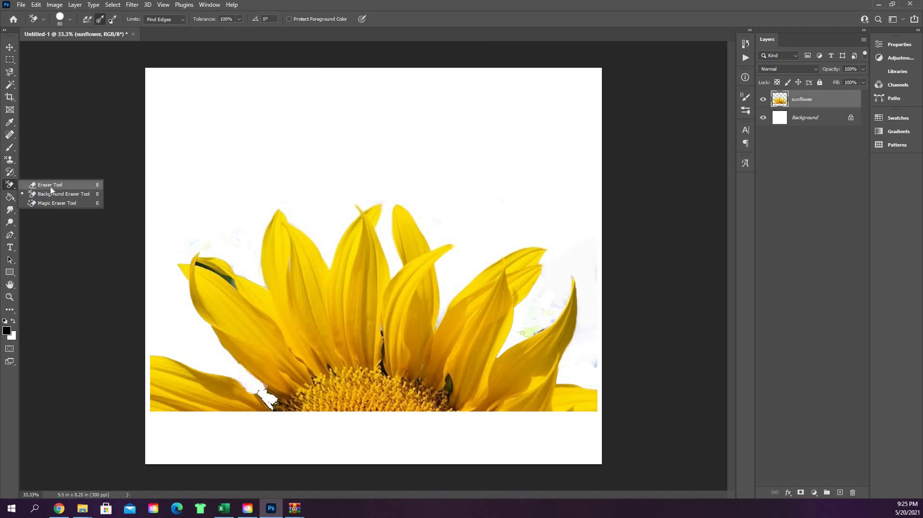
{"action": "left_click", "coordinate": [50, 186]}
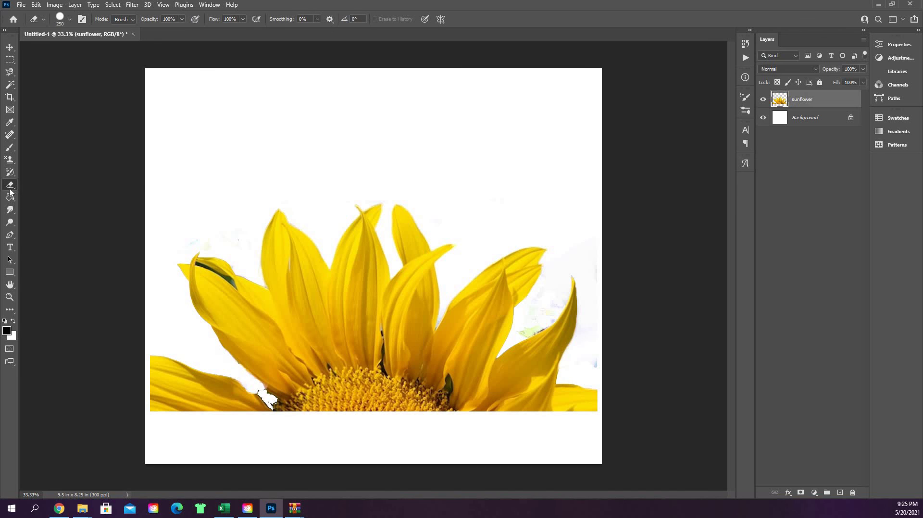